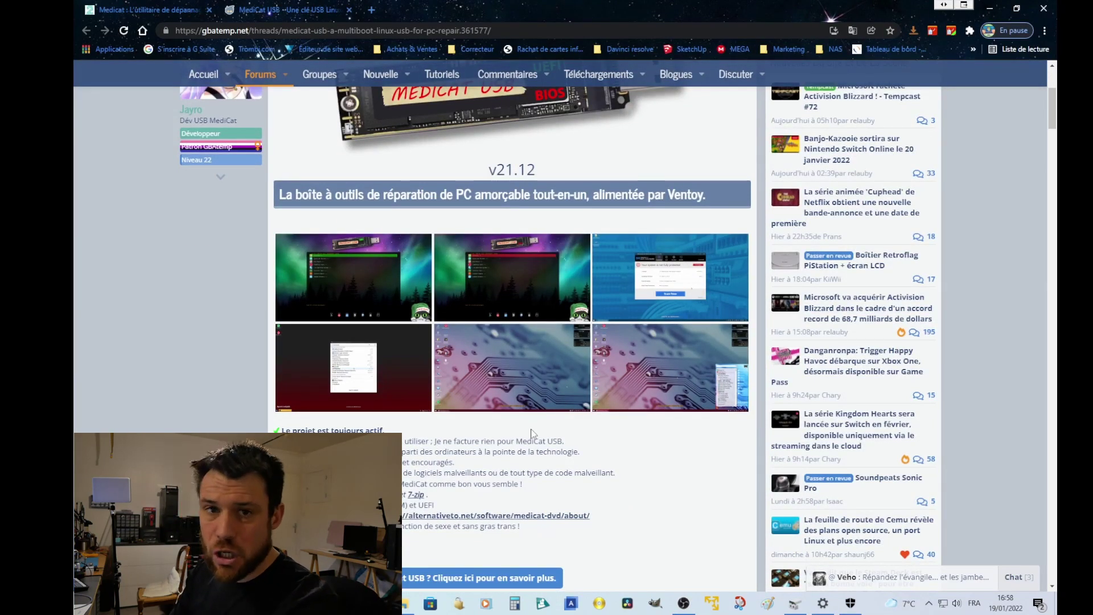
# Examine the MediCat USB v21.12 page for its download options, feature list and archive file names.
pyautogui.scroll(-13, 532, 434)
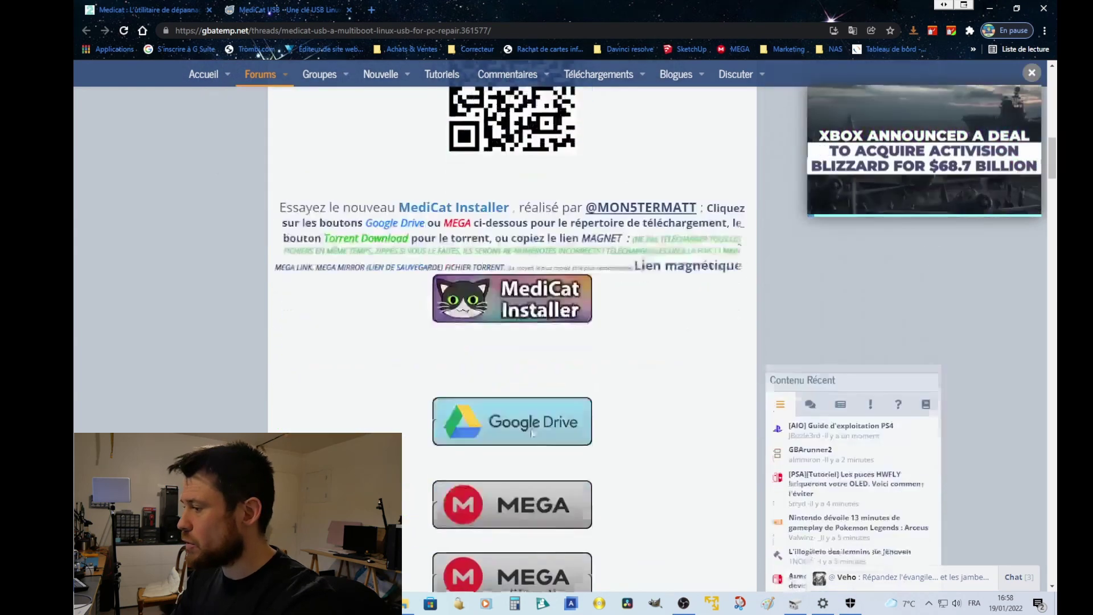
pyautogui.scroll(-2, 532, 434)
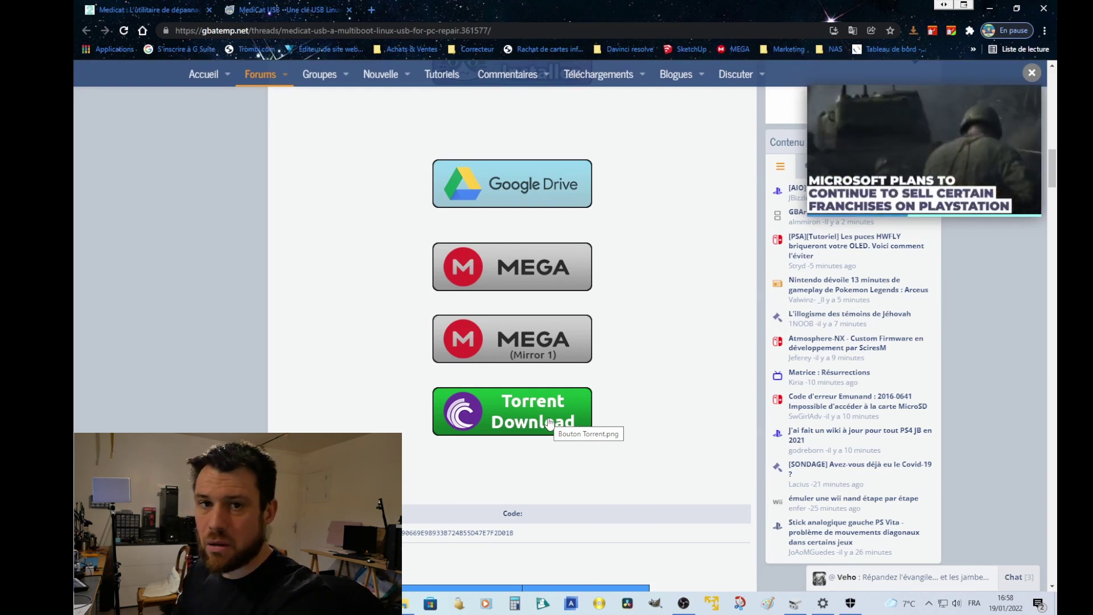
pyautogui.scroll(-6, 549, 422)
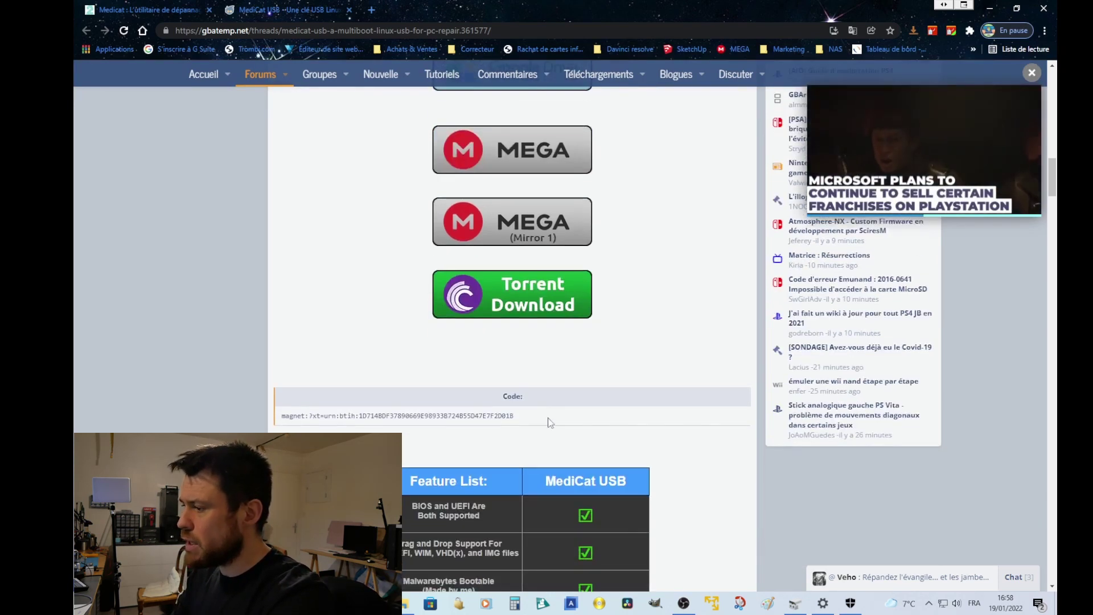
pyautogui.scroll(-2, 549, 422)
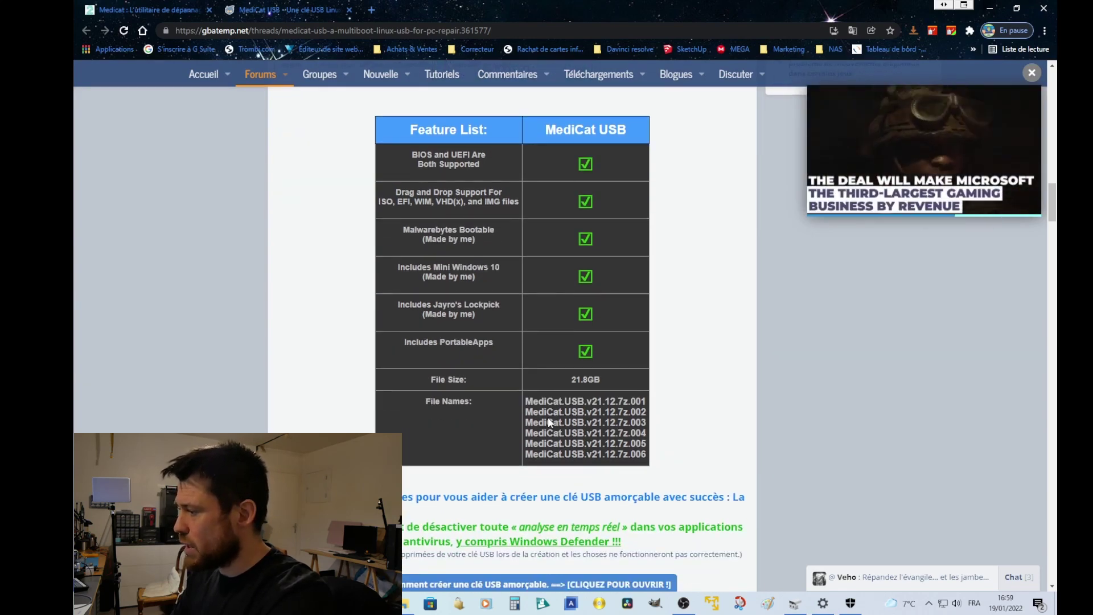
pyautogui.scroll(-2, 550, 422)
pyautogui.scroll(-2, 549, 422)
pyautogui.scroll(6, 548, 416)
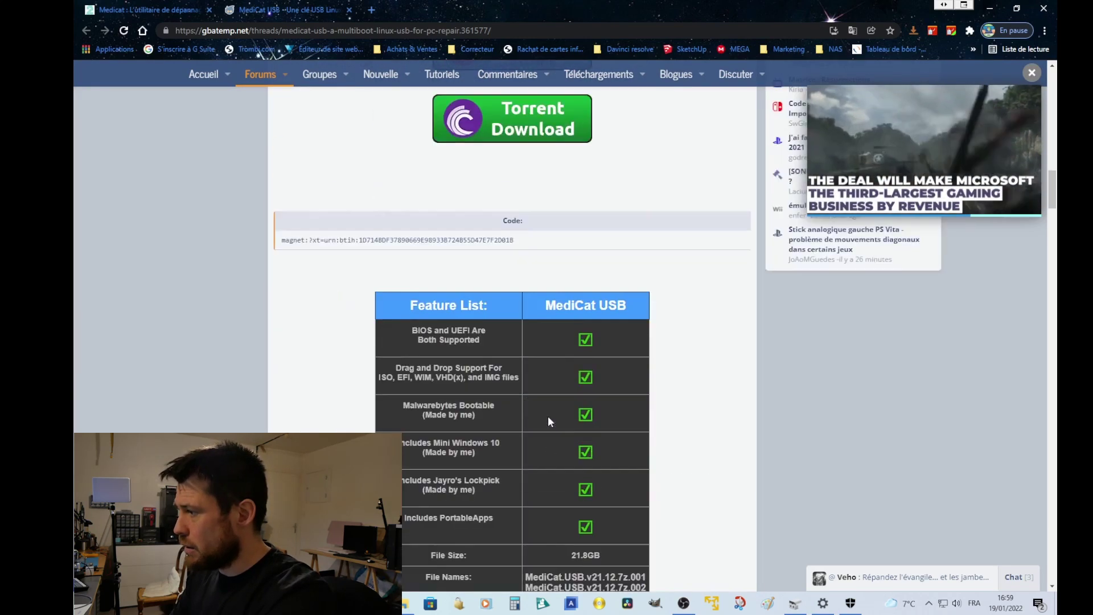
pyautogui.scroll(7, 547, 416)
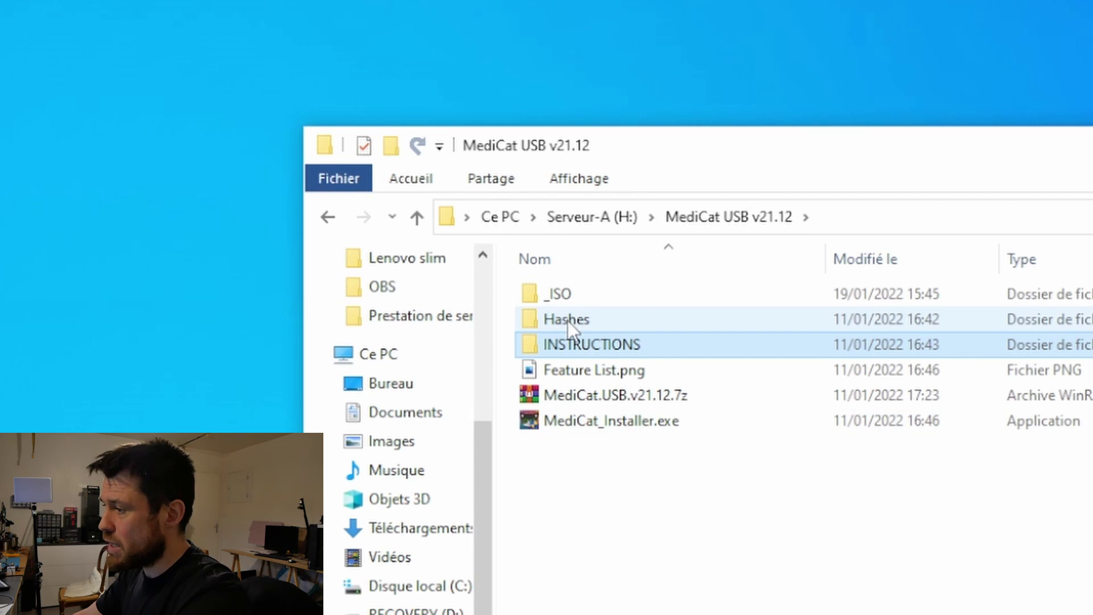
# Examine the contents of the MediCat USB v21.12 folder, including its Hashes and INSTRUCTIONS subfolders.
pyautogui.moveTo(548, 293)
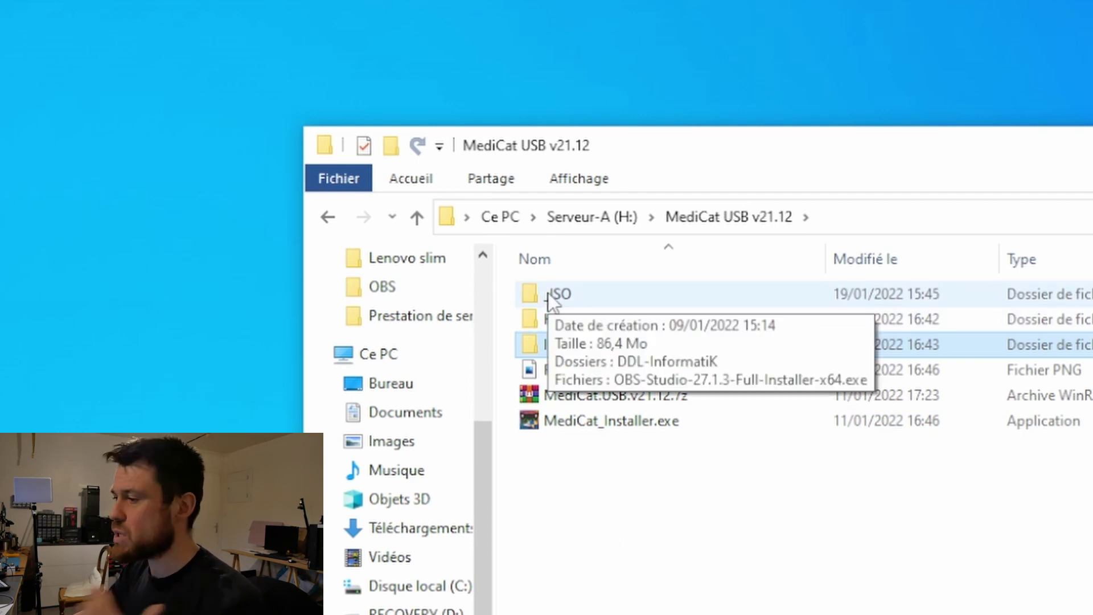
pyautogui.doubleClick(555, 319)
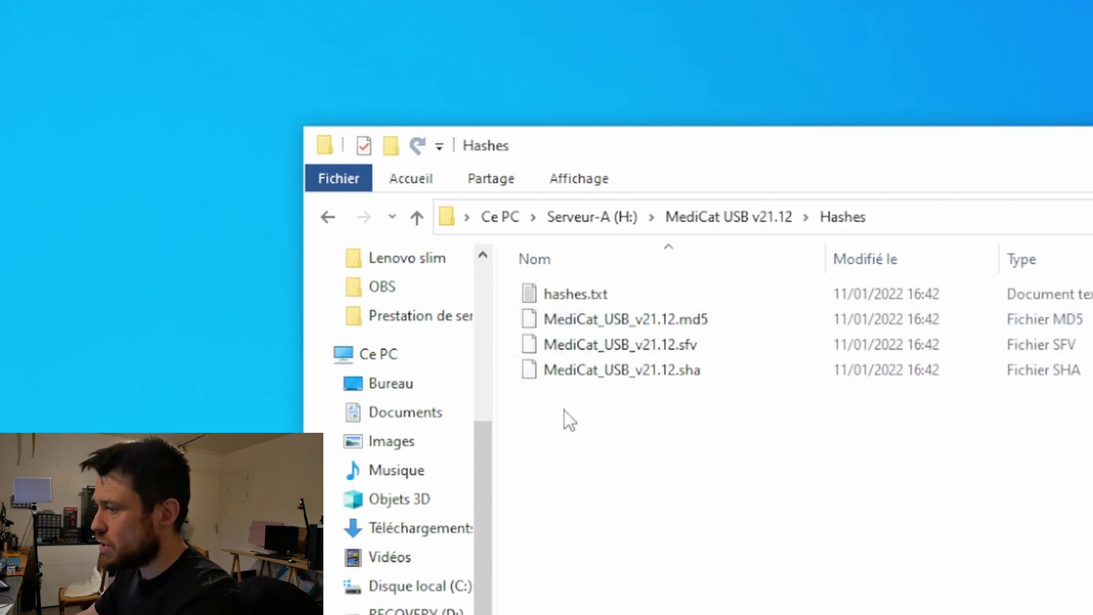
pyautogui.click(707, 214)
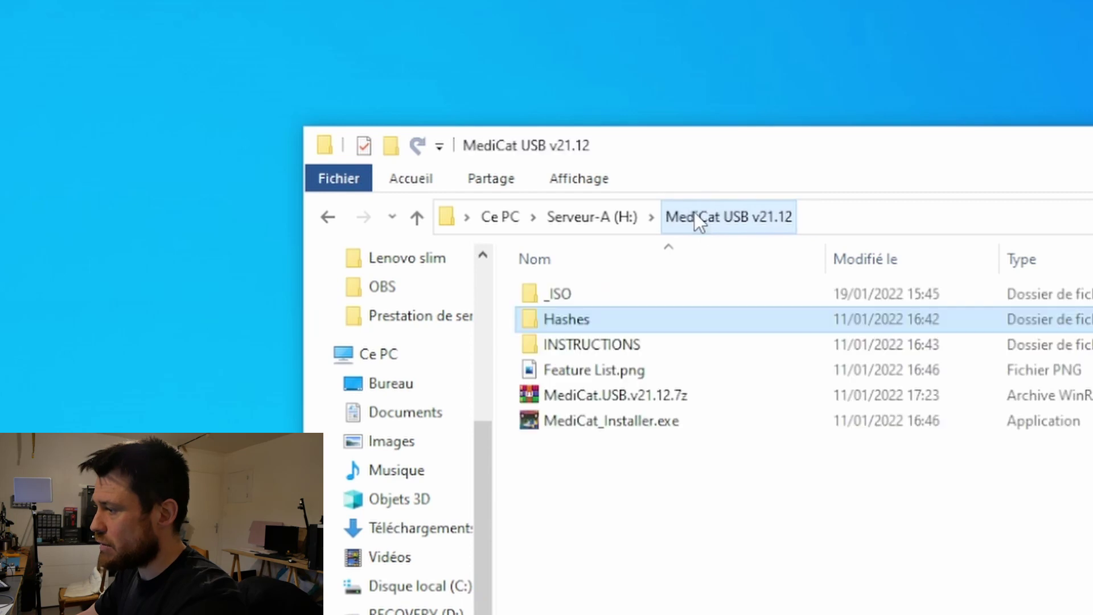
pyautogui.doubleClick(571, 341)
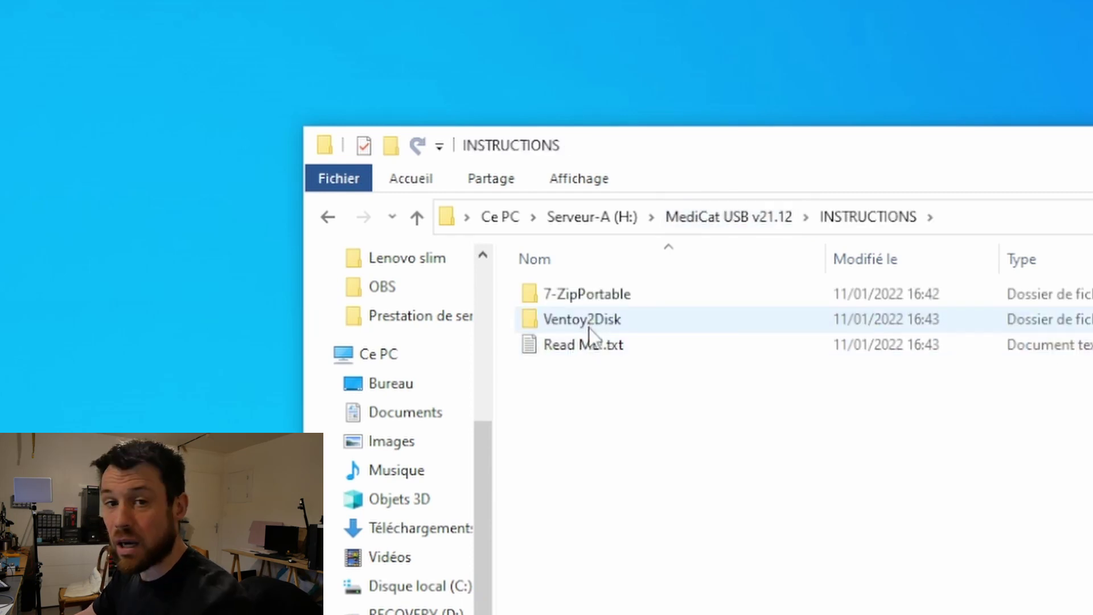
pyautogui.moveTo(588, 329)
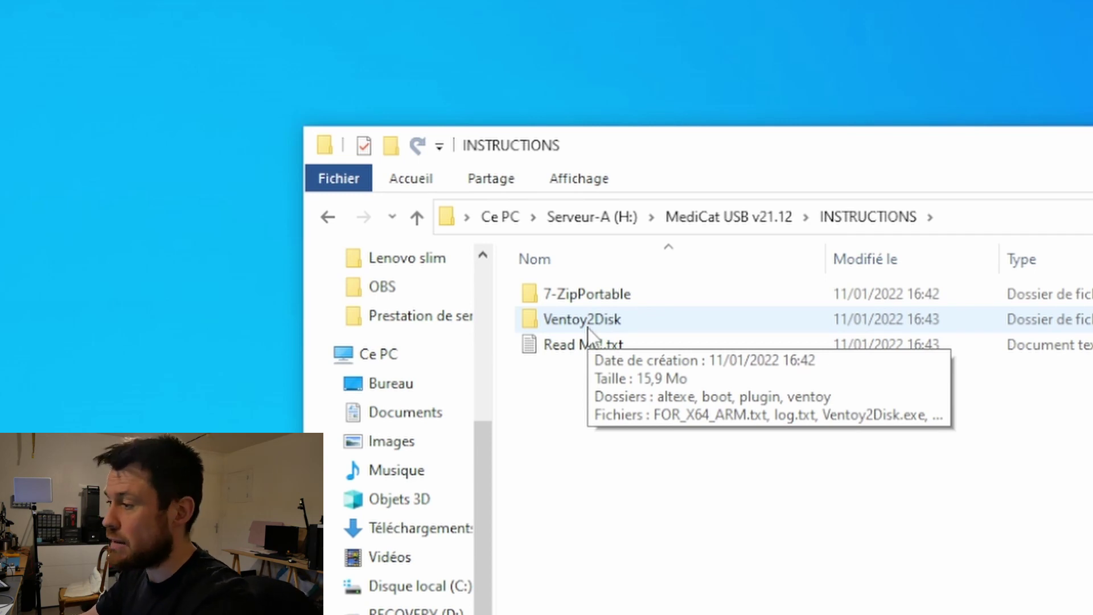
pyautogui.click(753, 221)
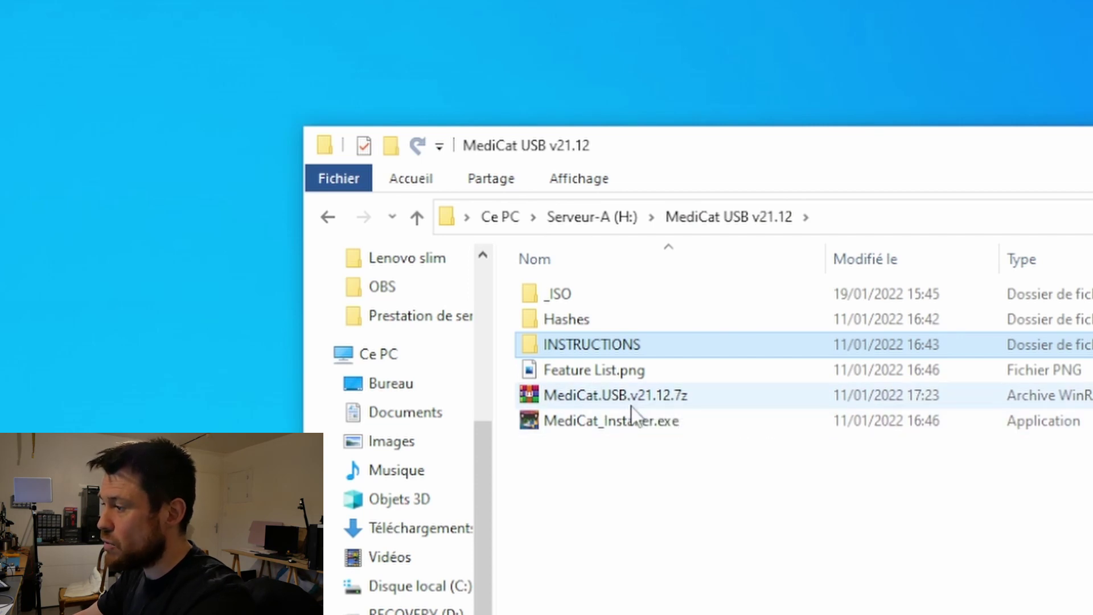
pyautogui.moveTo(632, 409)
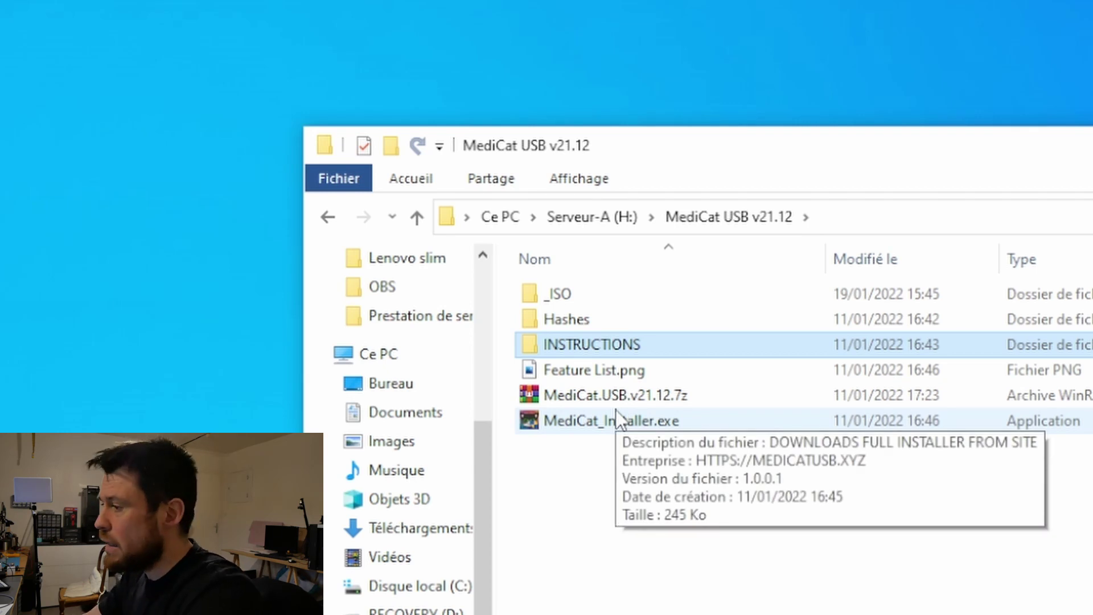
# Launch Ventoy2Disk.exe from the Ventoy2Disk folder inside INSTRUCTIONS and allow it to run.
pyautogui.doubleClick(606, 344)
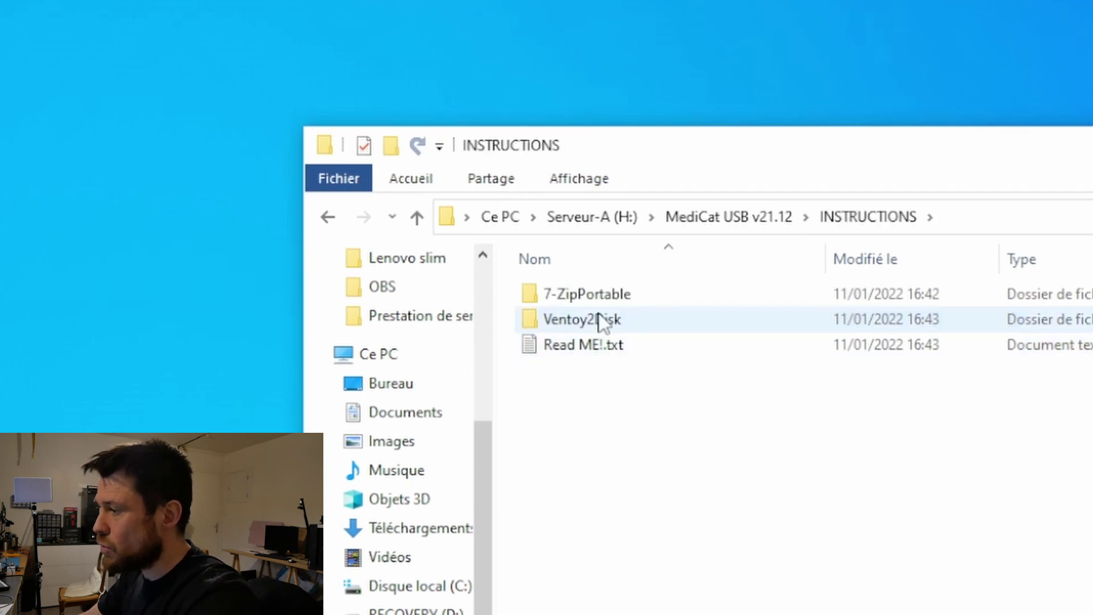
pyautogui.doubleClick(602, 324)
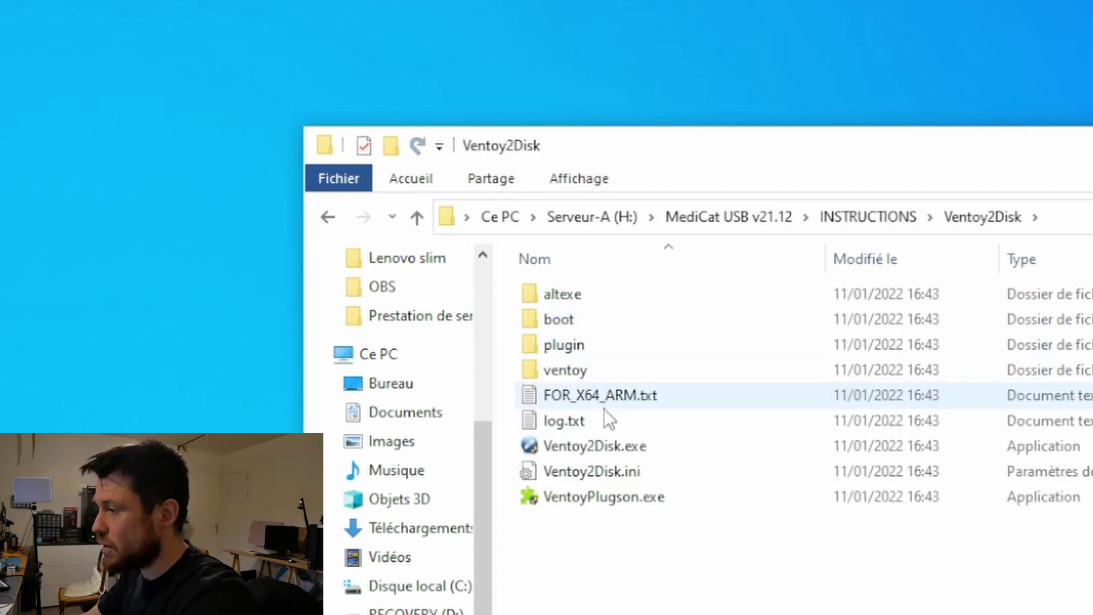
pyautogui.doubleClick(604, 446)
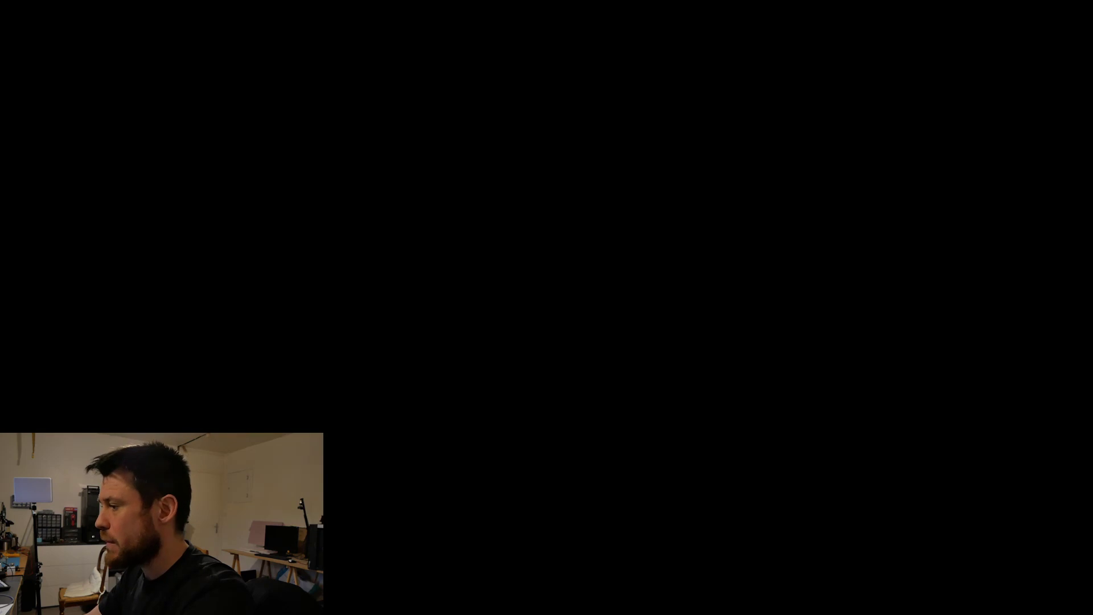
pyautogui.click(432, 460)
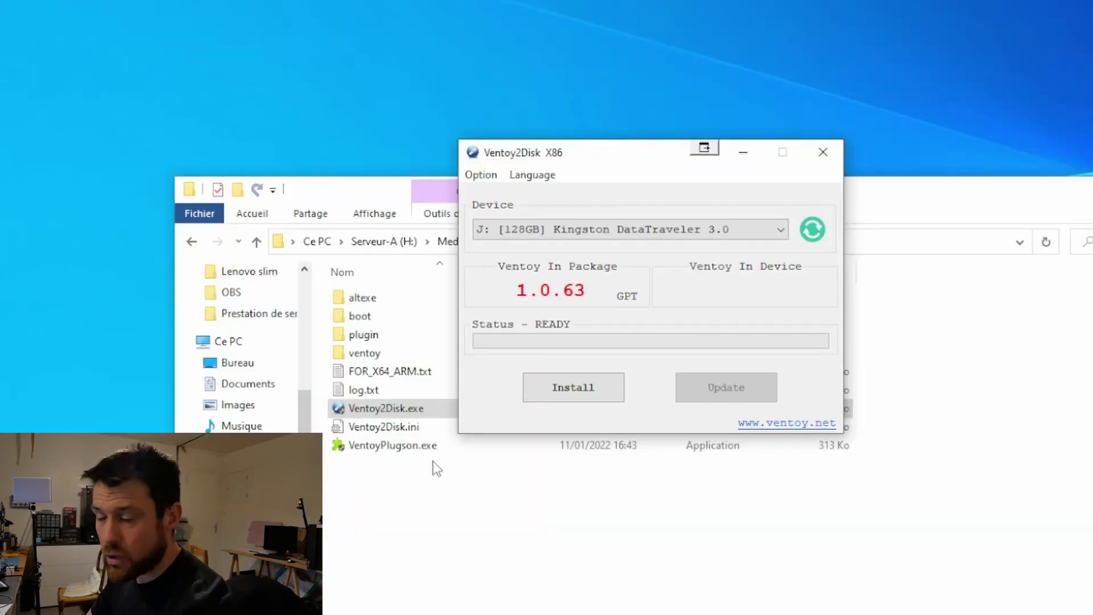
# Configure Ventoy2Disk with Secure Boot Support enabled, the MBR partition style and French as the interface language.
pyautogui.click(478, 174)
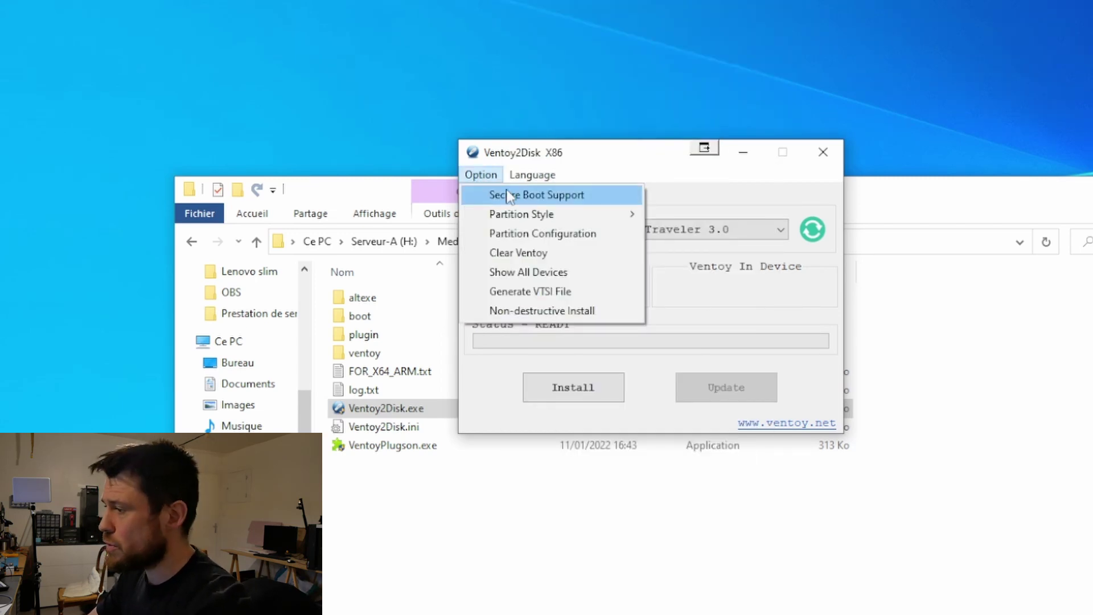
pyautogui.moveTo(520, 217)
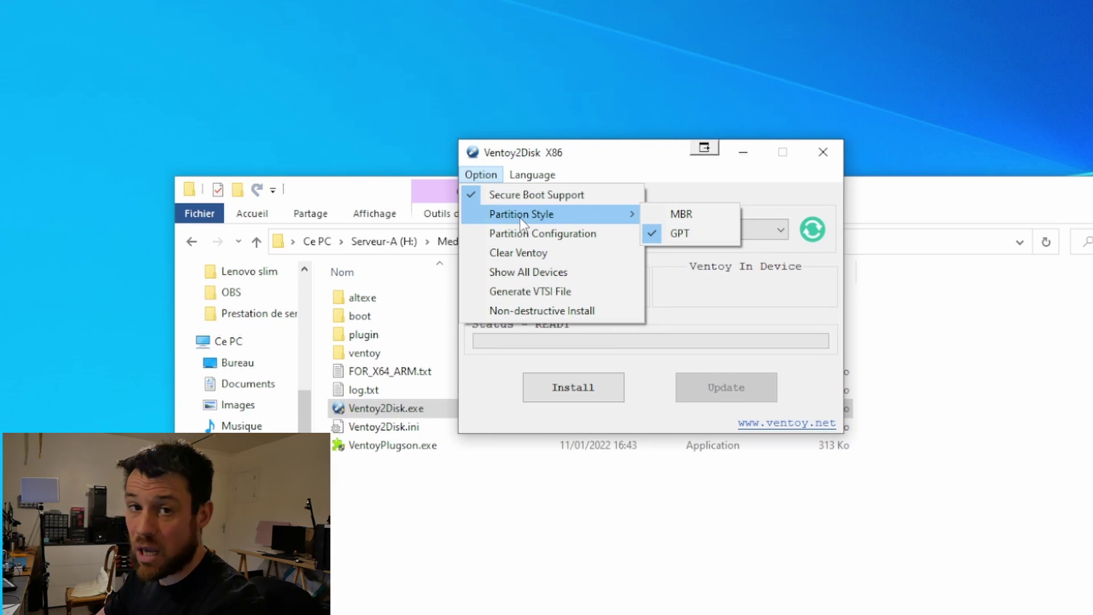
pyautogui.click(703, 213)
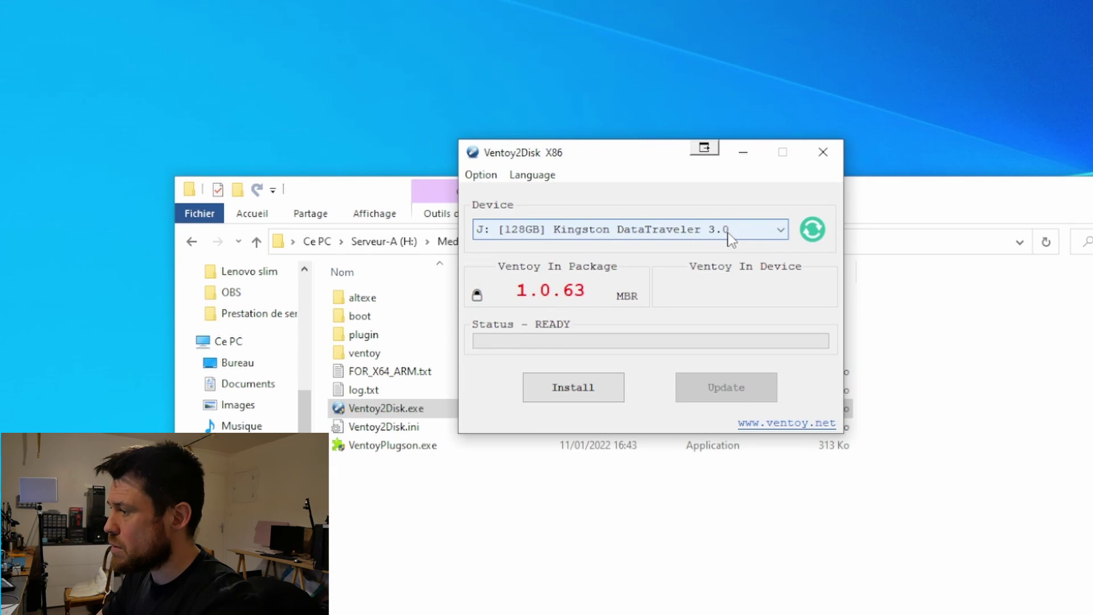
pyautogui.click(533, 170)
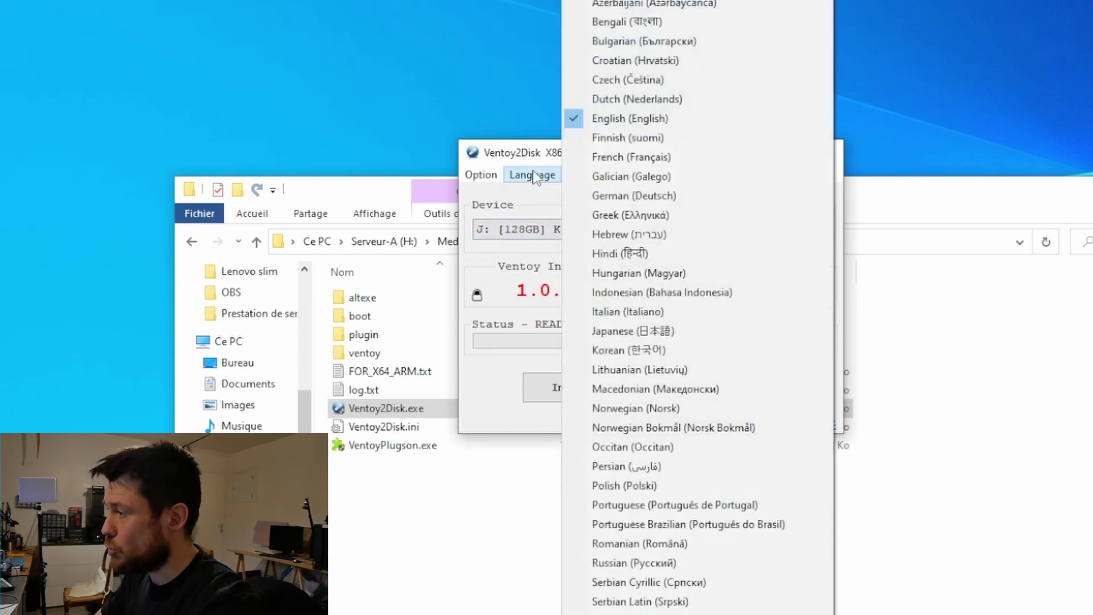
pyautogui.click(626, 157)
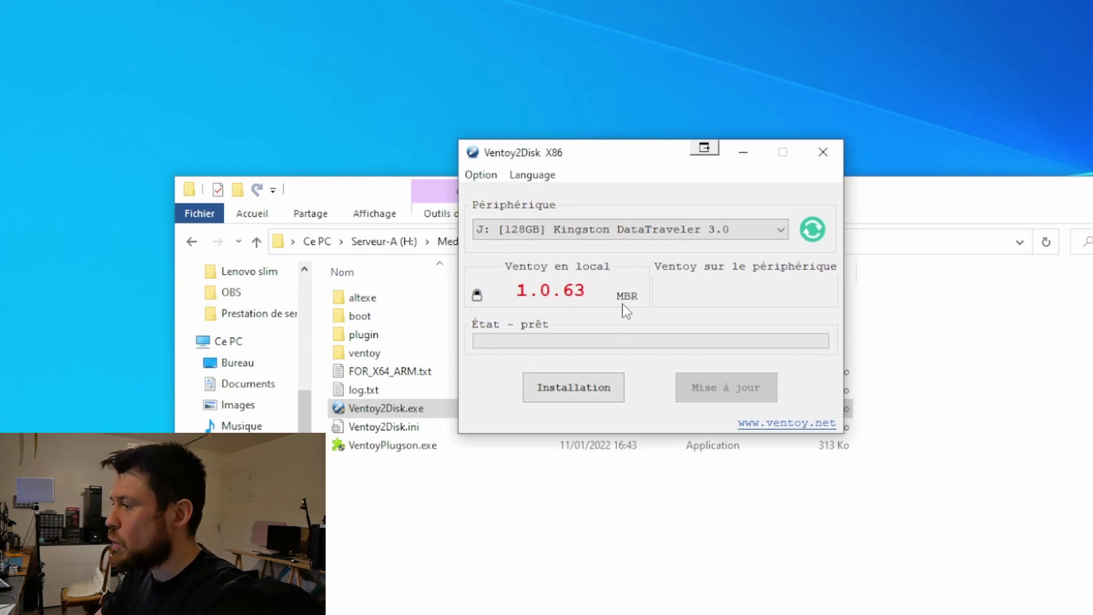
# Install Ventoy on the 128GB Kingston DataTraveler 3.0 (J:), accepting the erasure of its data, and close Ventoy2Disk.
pyautogui.click(599, 389)
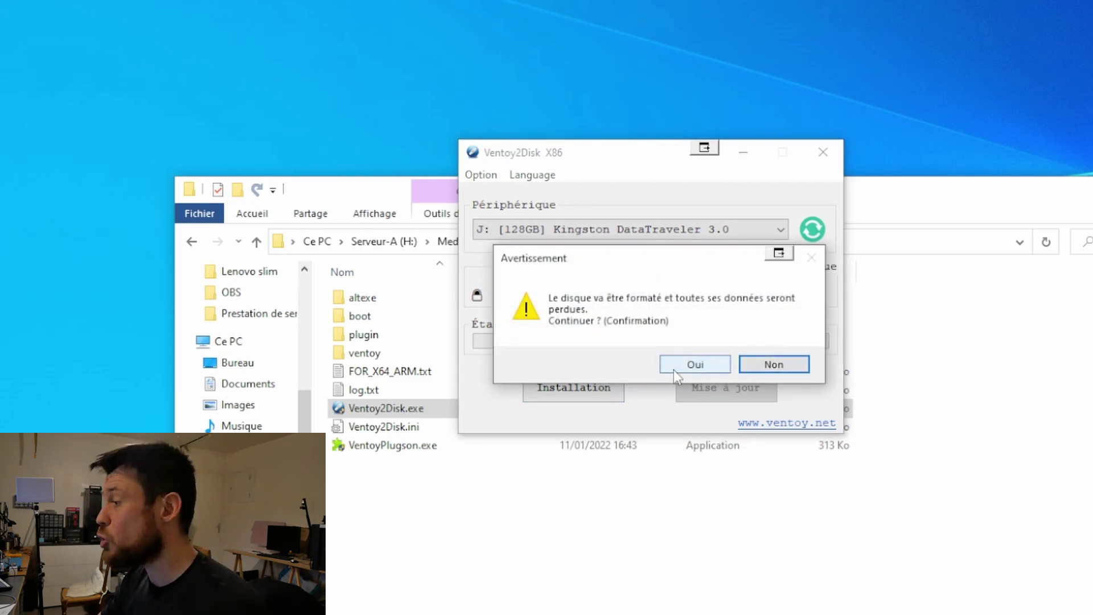
pyautogui.click(674, 370)
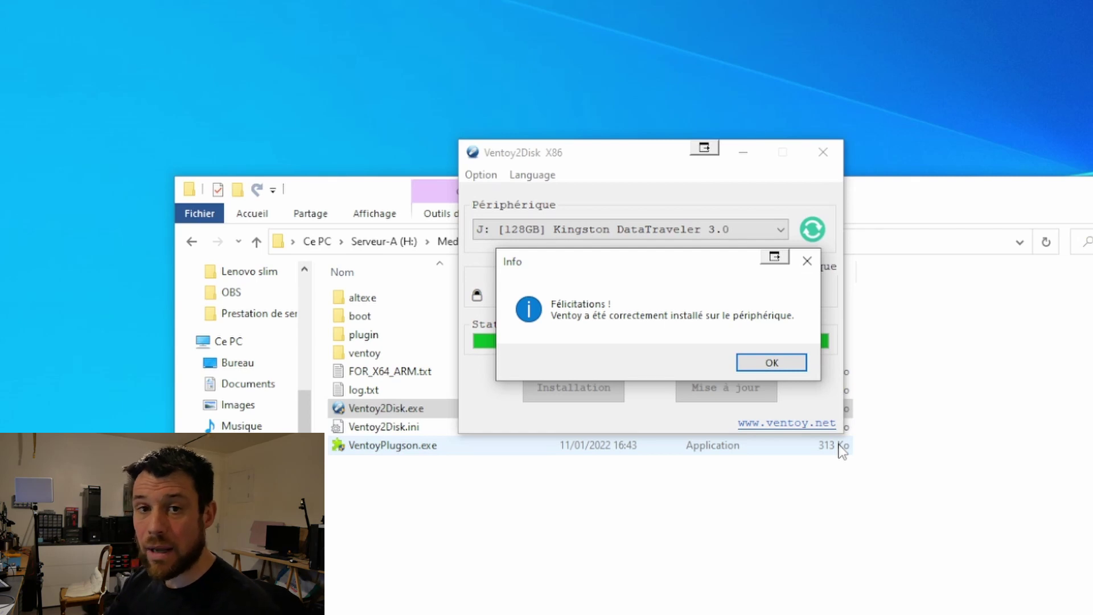
pyautogui.click(794, 363)
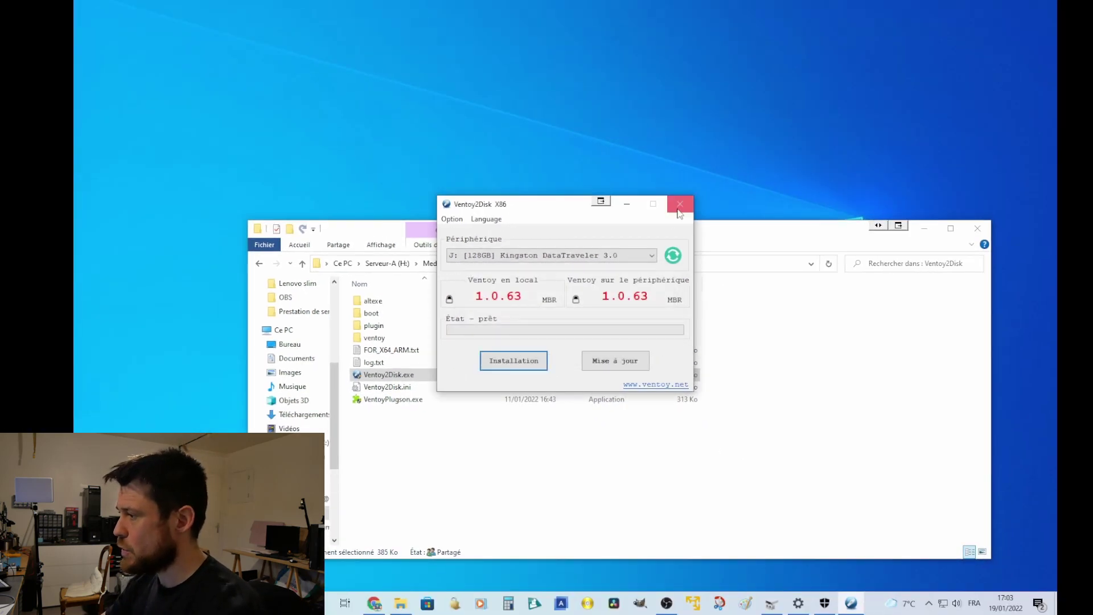
pyautogui.click(680, 203)
# Format the Ventoy (J:) drive with the NTFS file system and close the format dialog.
pyautogui.click(283, 329)
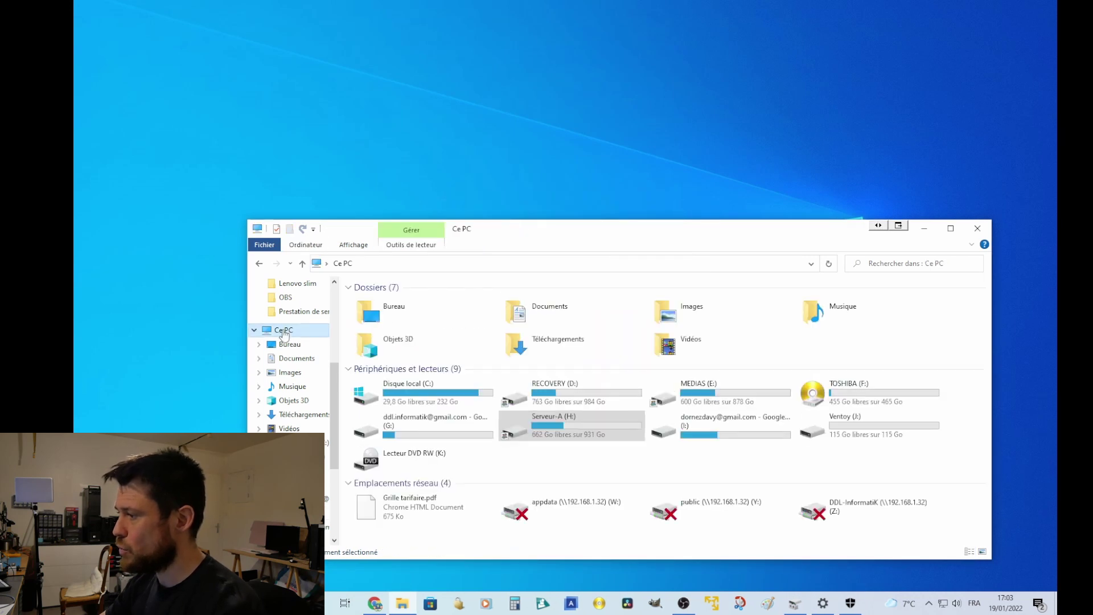
pyautogui.rightClick(854, 434)
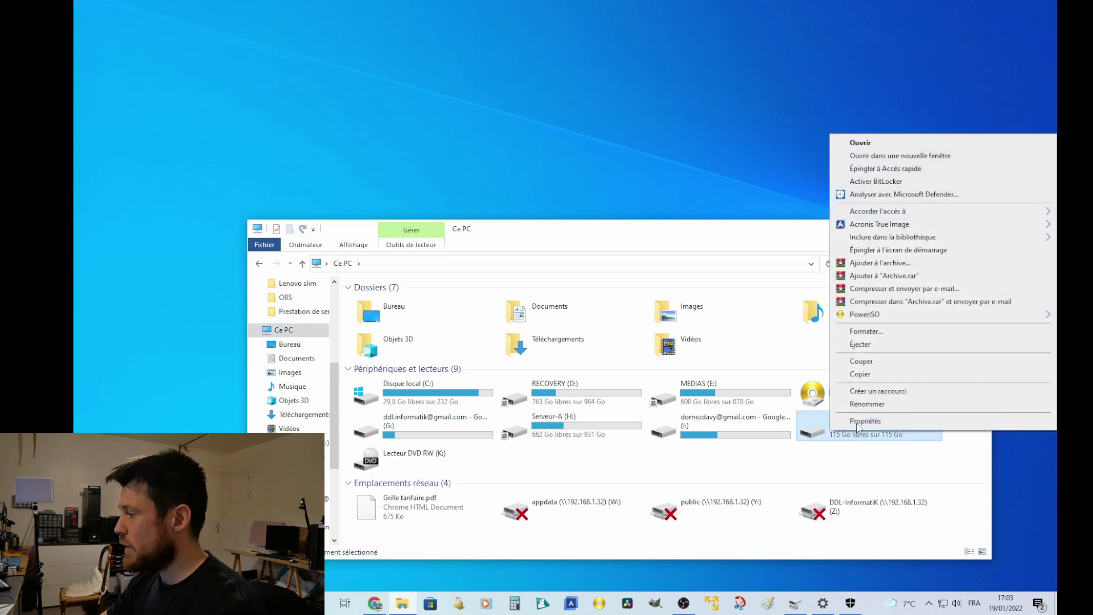
pyautogui.click(865, 336)
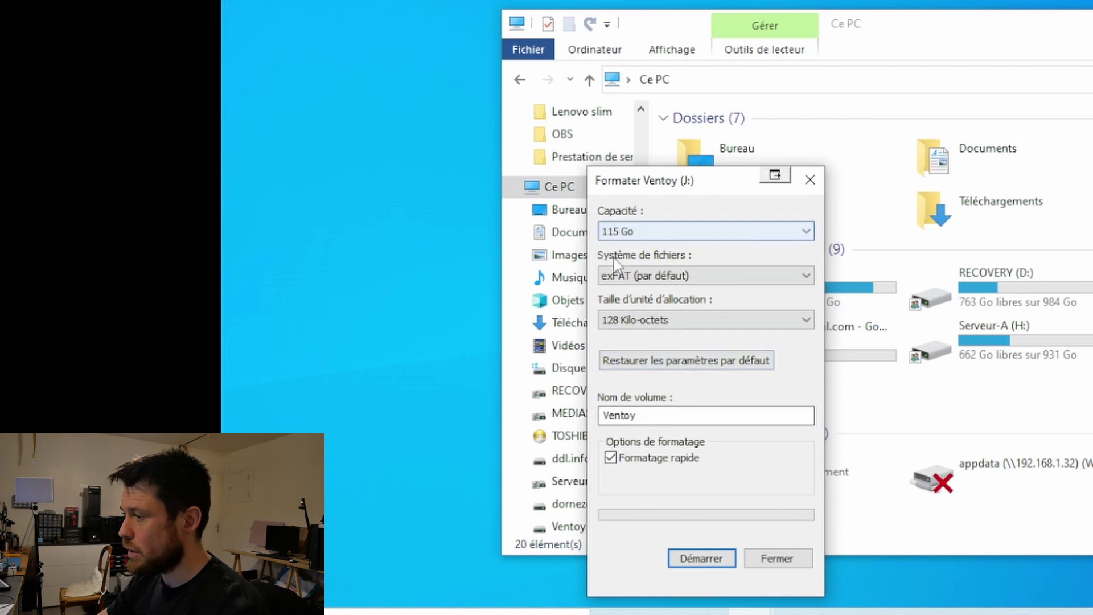
pyautogui.click(623, 279)
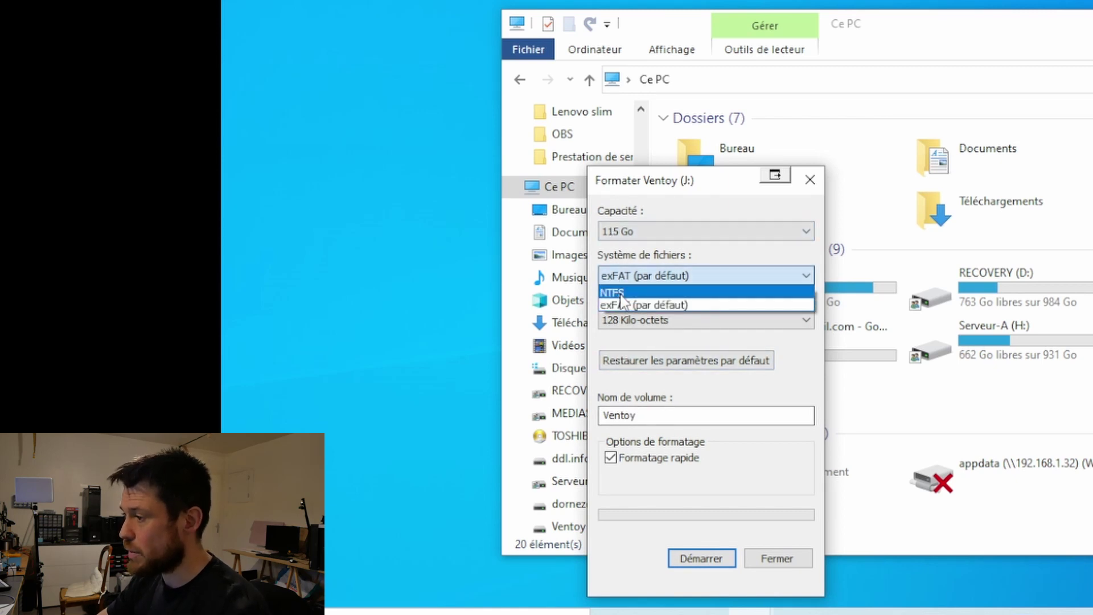
pyautogui.click(624, 302)
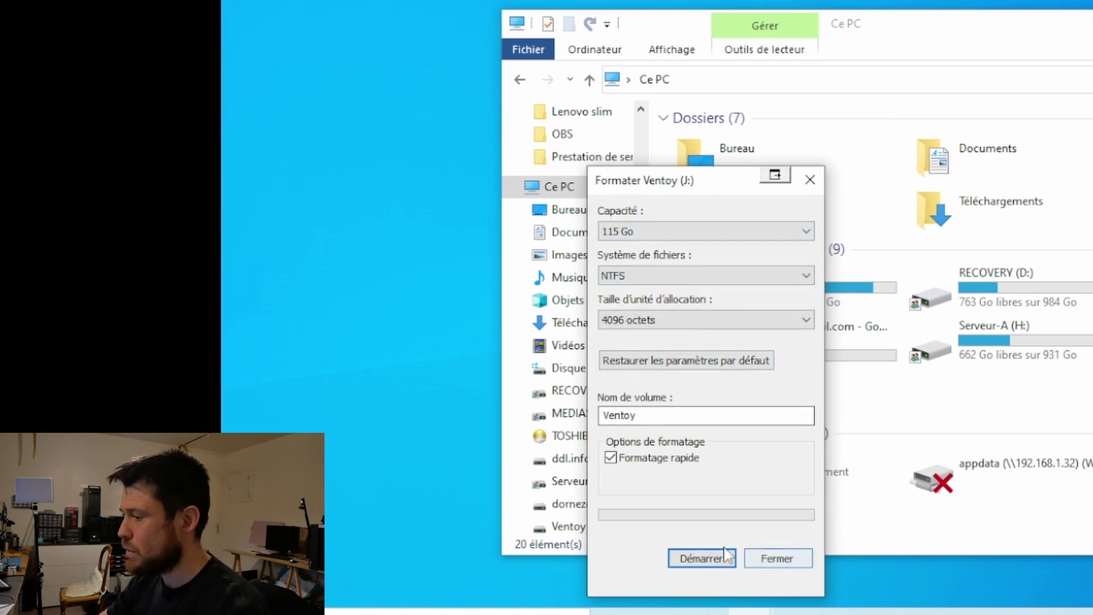
pyautogui.click(702, 559)
pyautogui.click(1076, 142)
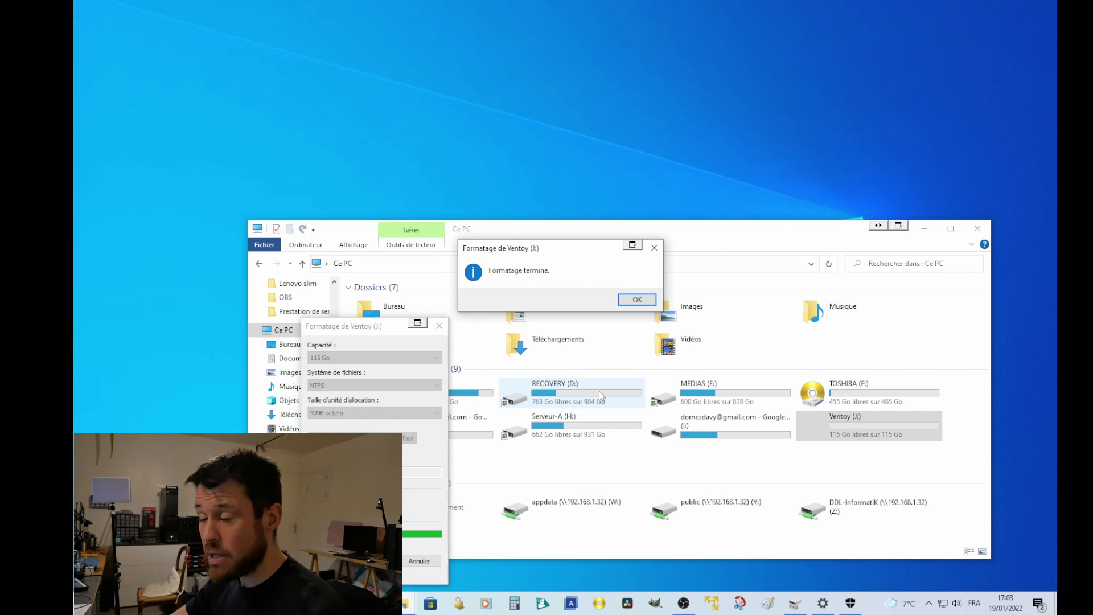
pyautogui.click(637, 299)
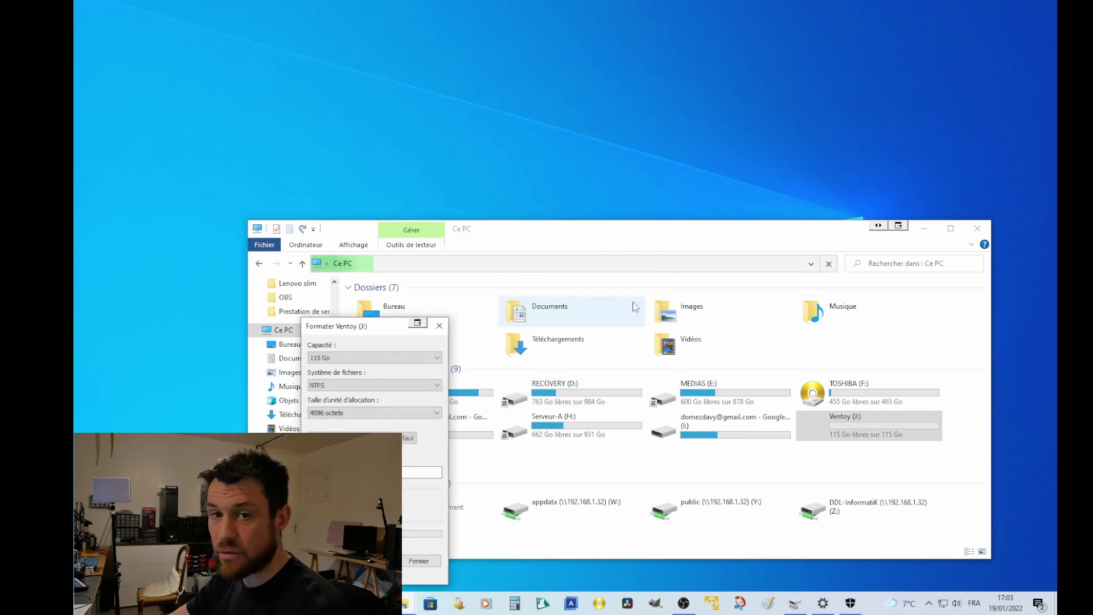
pyautogui.click(430, 561)
# Review the real-time protection settings in Windows Security and close its window.
pyautogui.moveTo(403, 603)
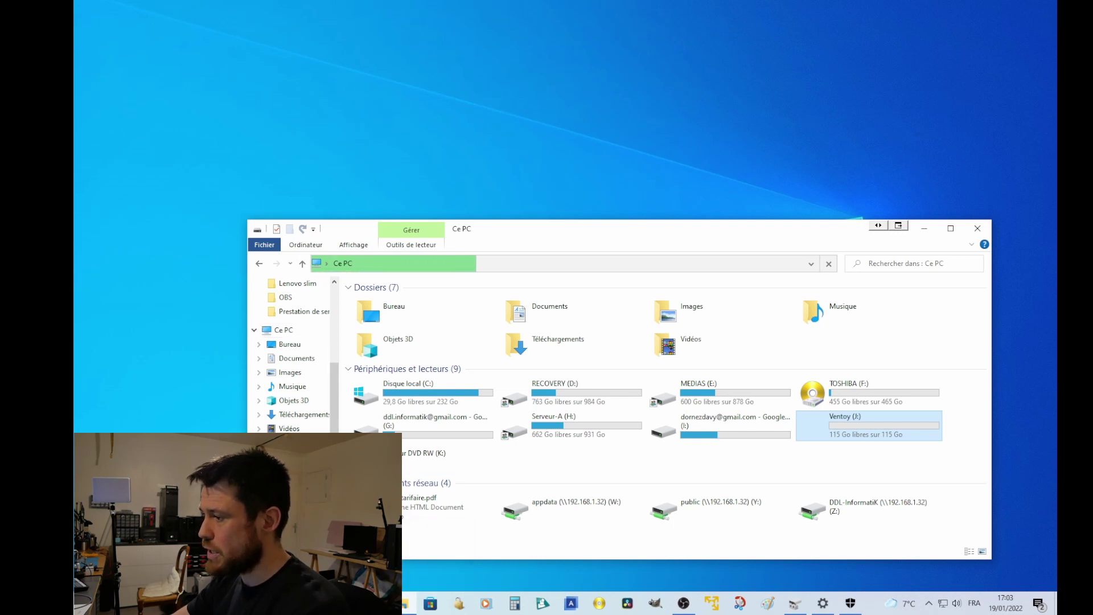
pyautogui.doubleClick(395, 325)
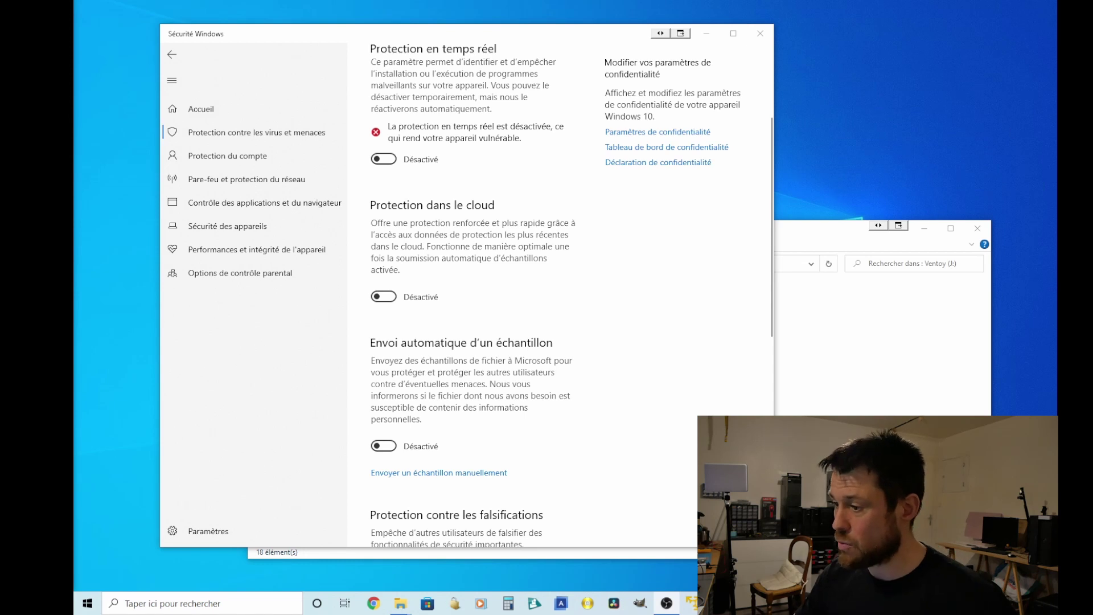
pyautogui.hotkey('alt', 'F4')
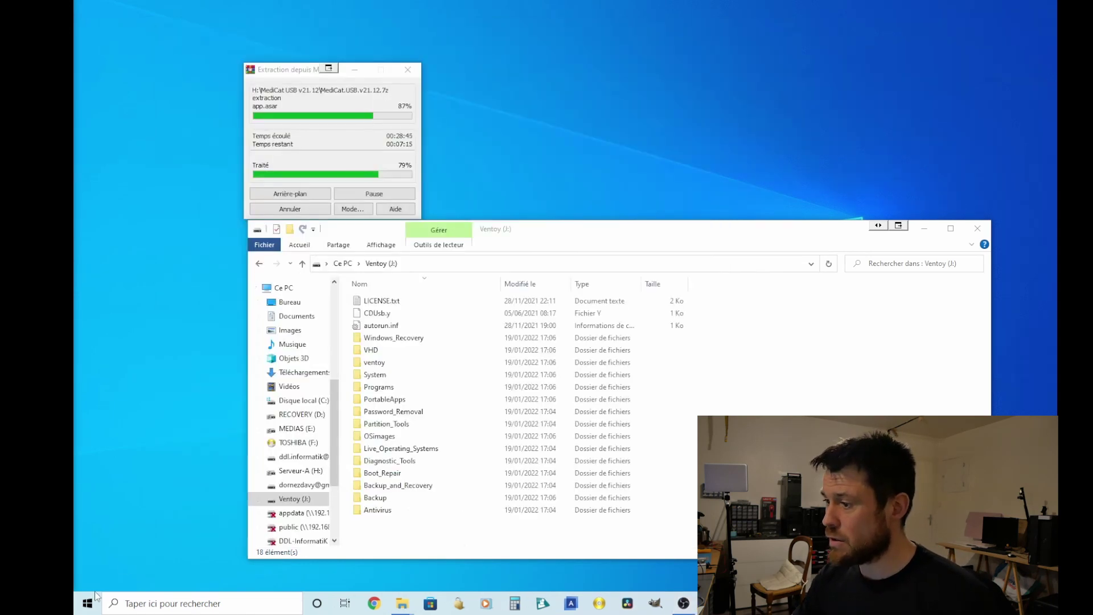
# Open the virus and threat protection page of Windows Security from the Update and Security section of Windows Settings.
pyautogui.click(86, 605)
pyautogui.click(86, 603)
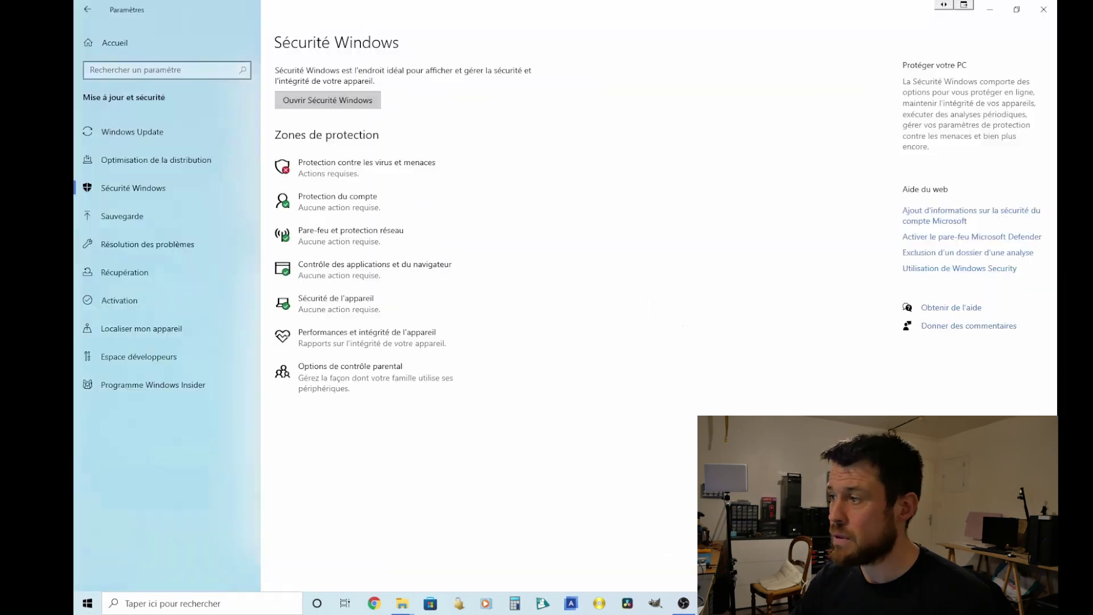
pyautogui.click(127, 47)
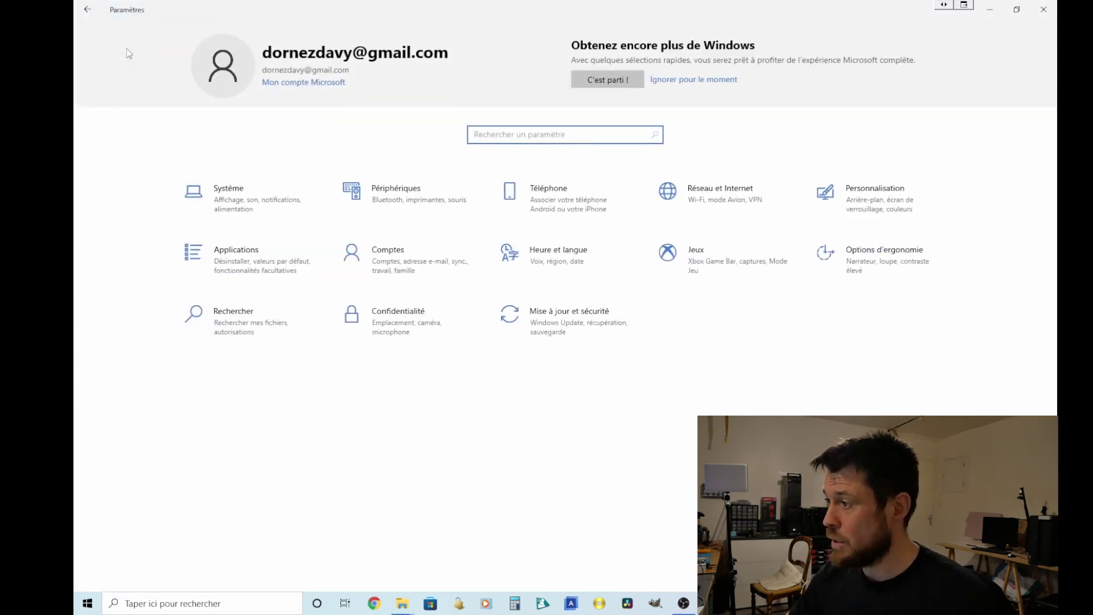
pyautogui.click(568, 339)
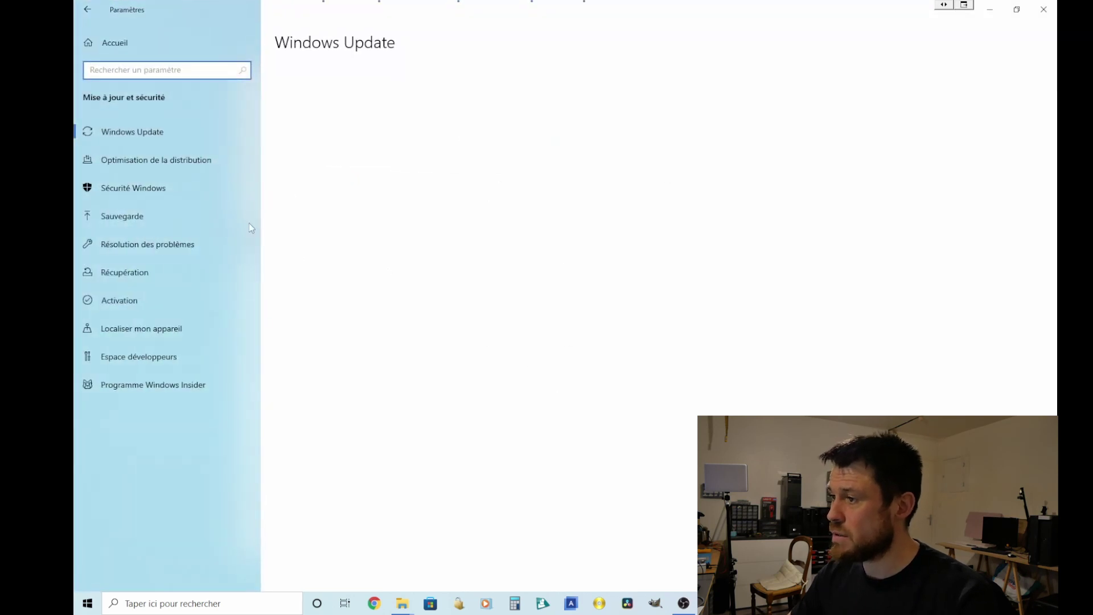
pyautogui.click(125, 195)
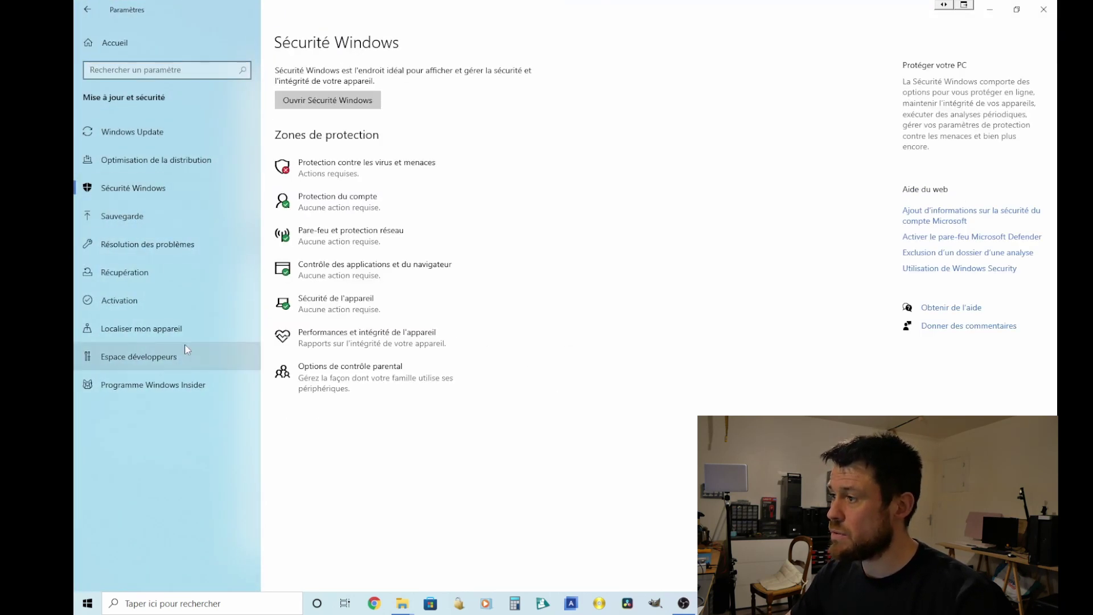
pyautogui.click(350, 171)
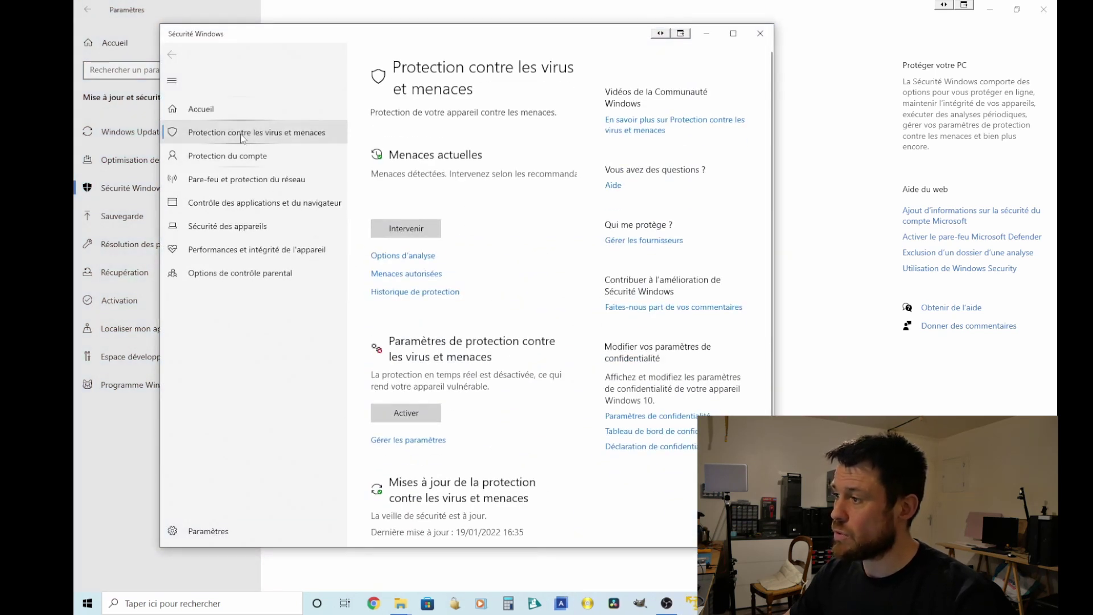
# Examine the managed virus and threat protection settings, including real-time protection, cloud protection, automatic sample submission, tamper protection and exclusions.
pyautogui.scroll(-3, 570, 148)
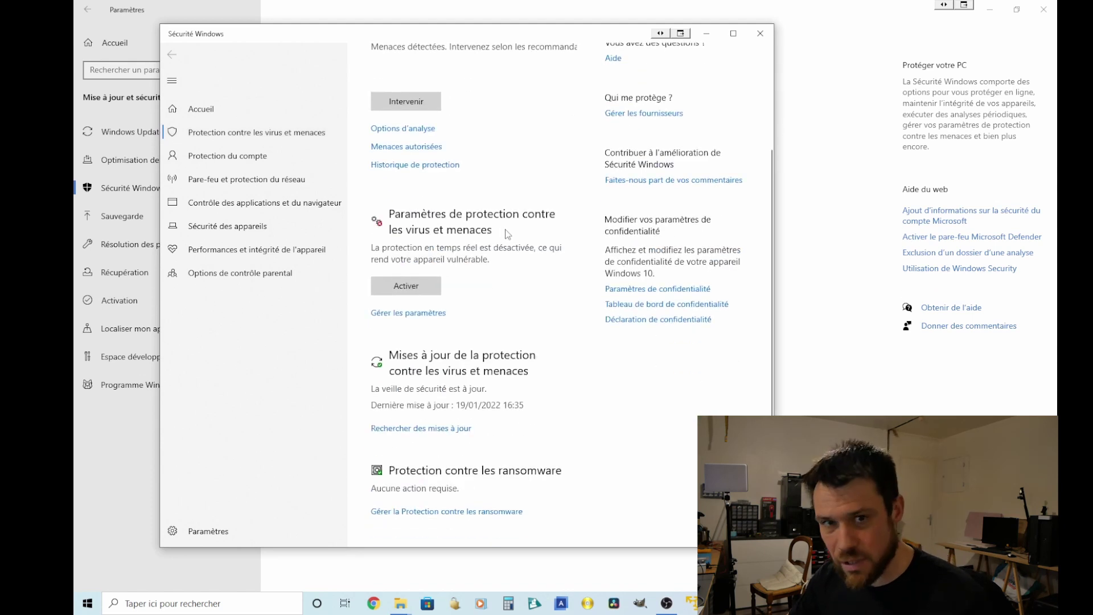
pyautogui.click(423, 314)
pyautogui.scroll(-1, 424, 252)
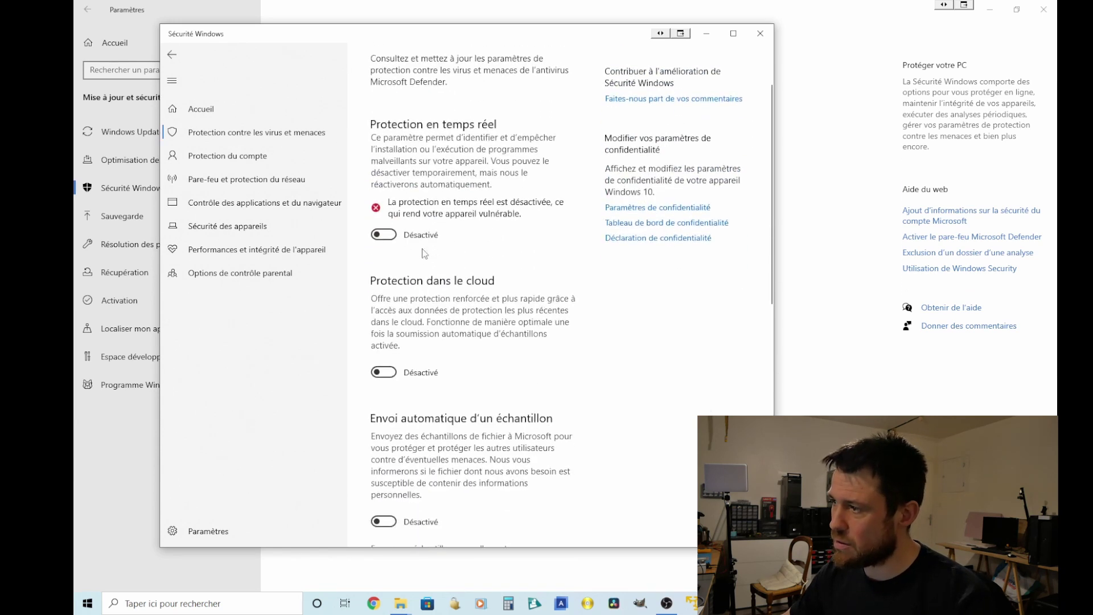
pyautogui.scroll(-2, 527, 293)
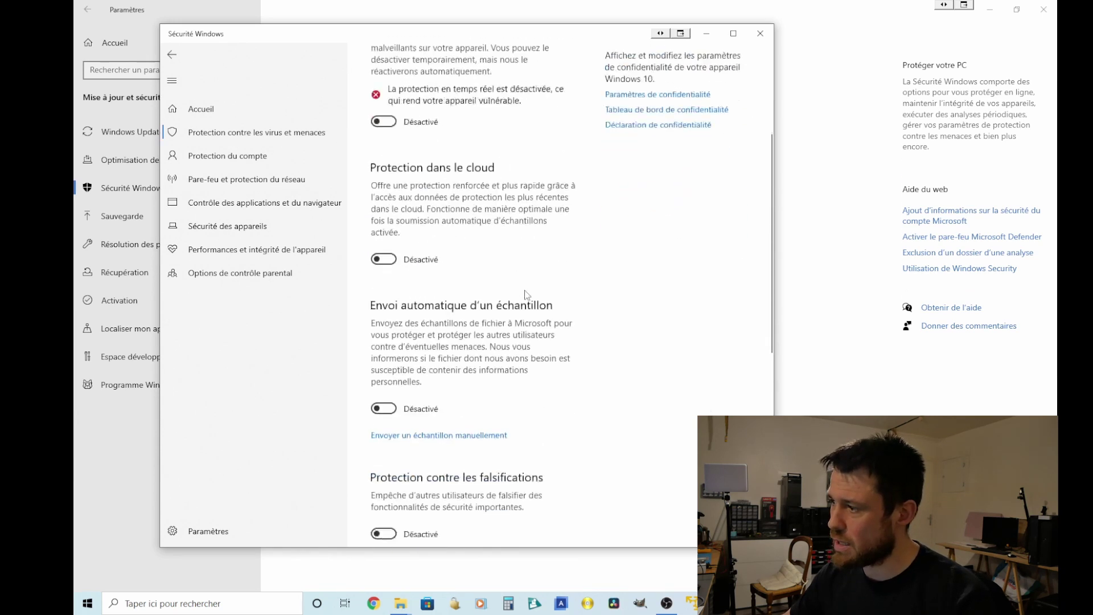
pyautogui.scroll(-3, 441, 267)
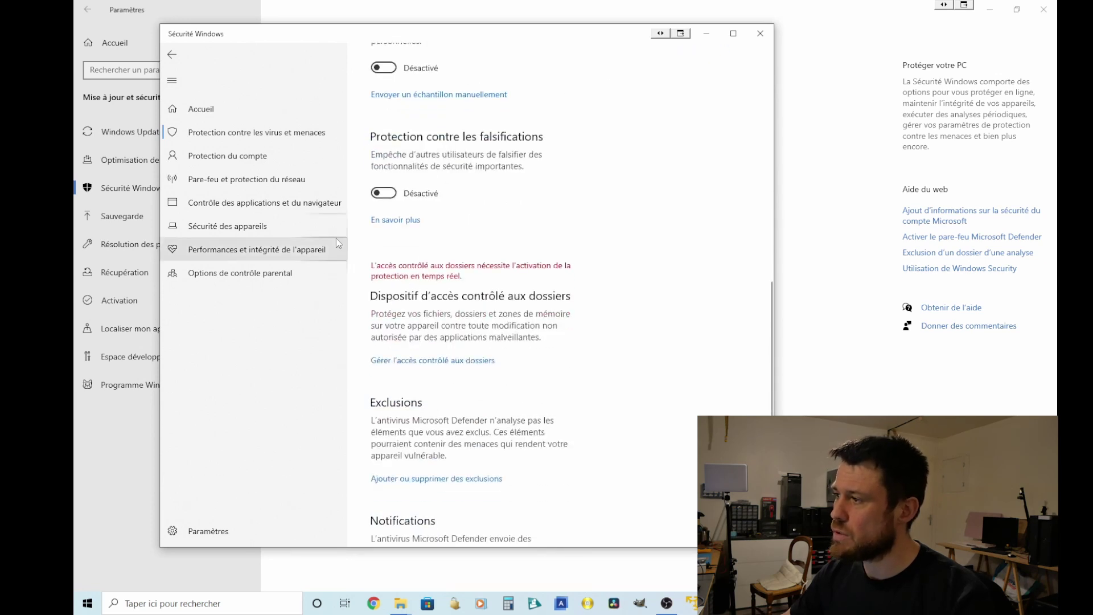
pyautogui.scroll(-2, 509, 357)
pyautogui.scroll(7, 509, 358)
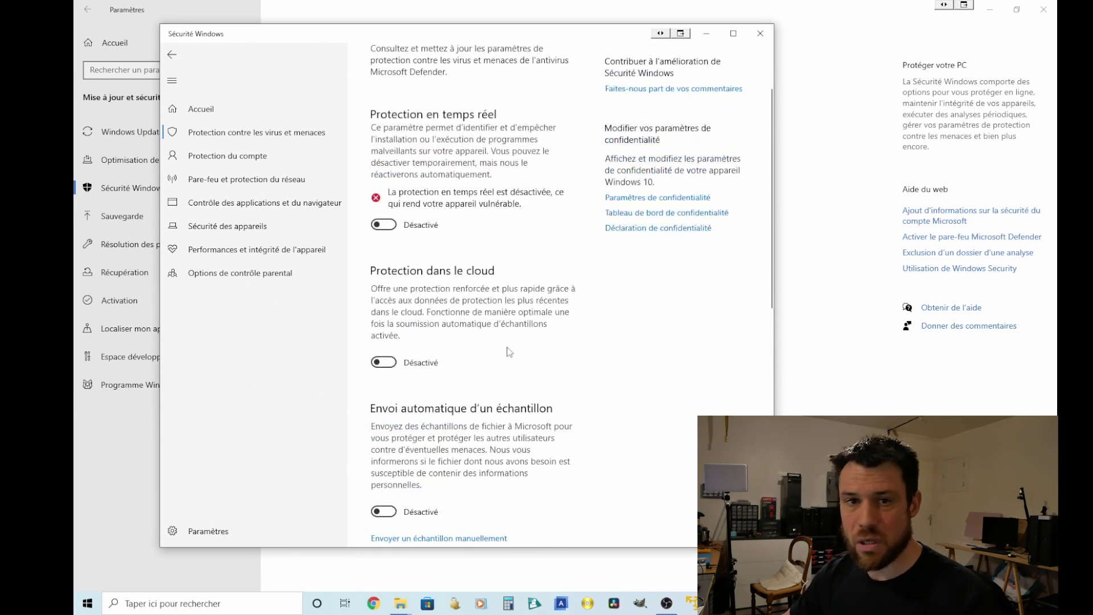